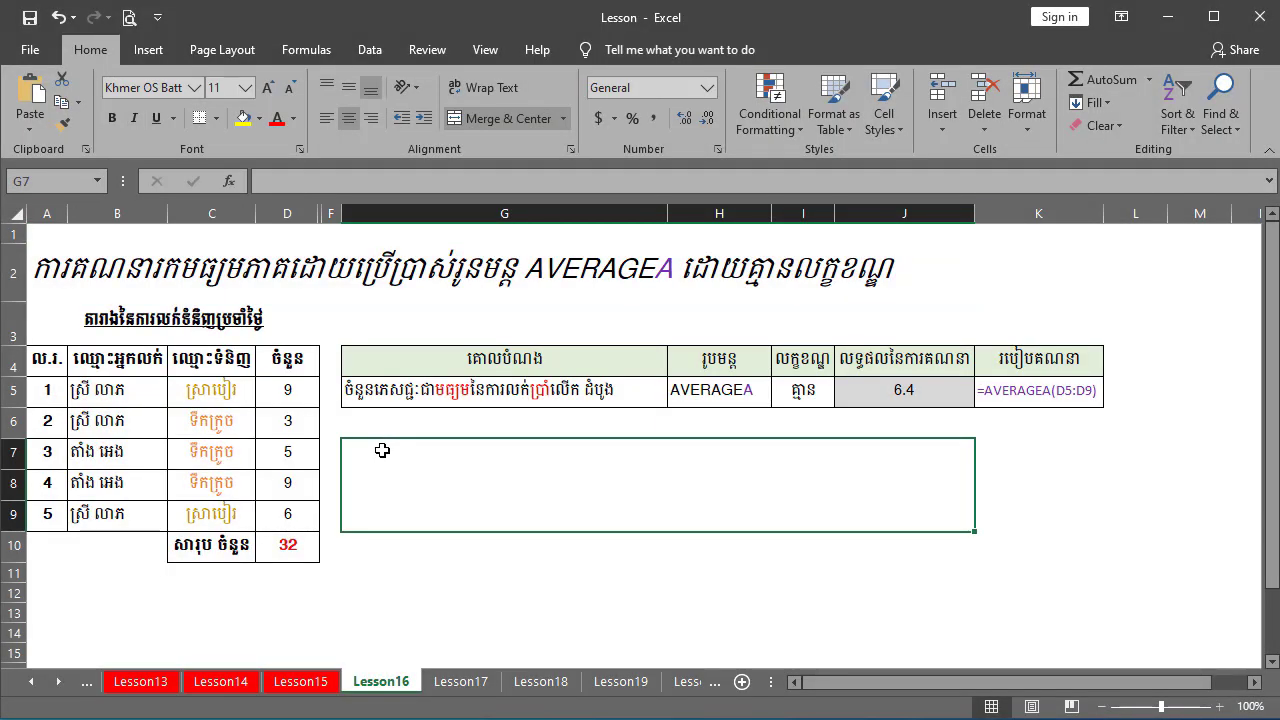
Highlight the score table, first with its headers, then only its five data rows
click(348, 420)
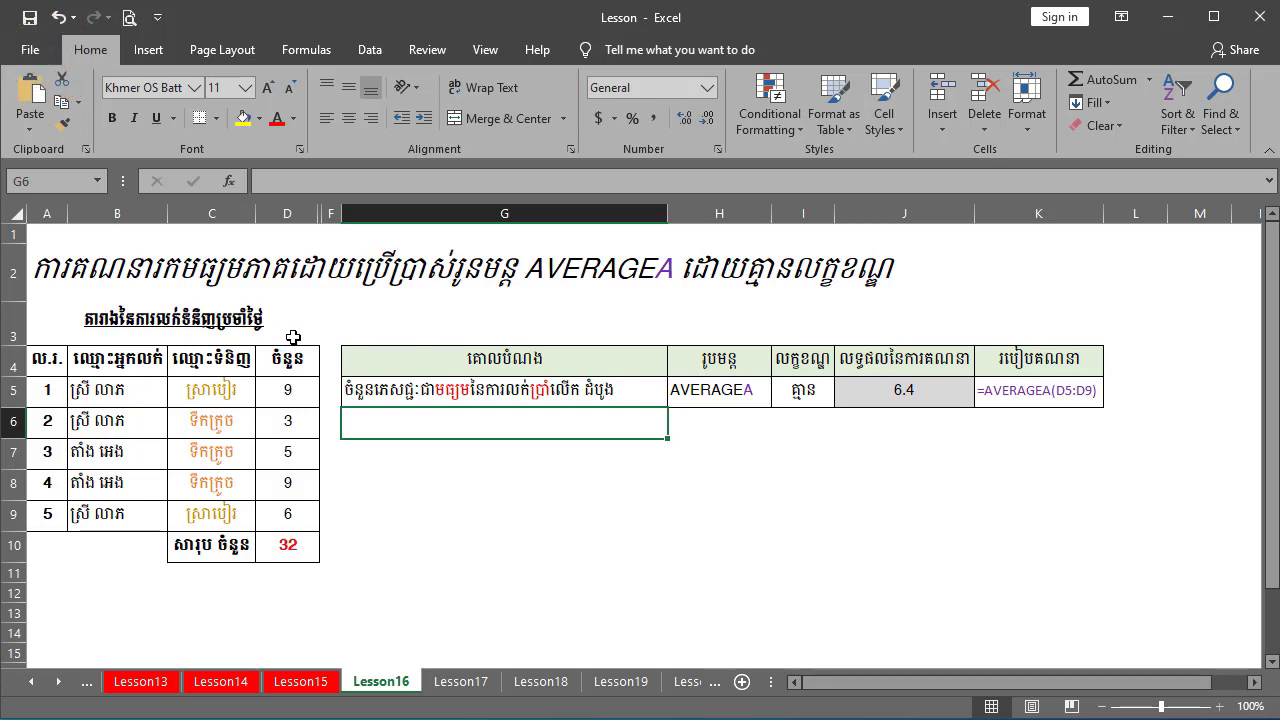
click(330, 333)
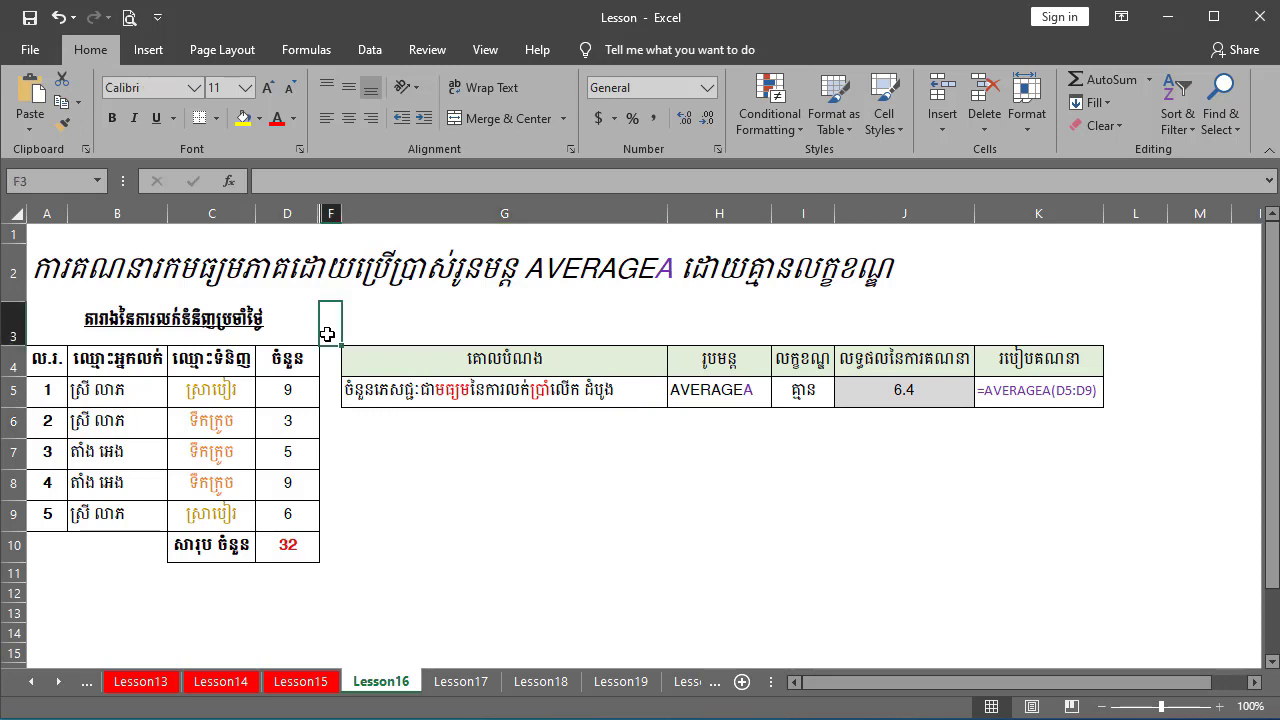
click(336, 362)
click(335, 384)
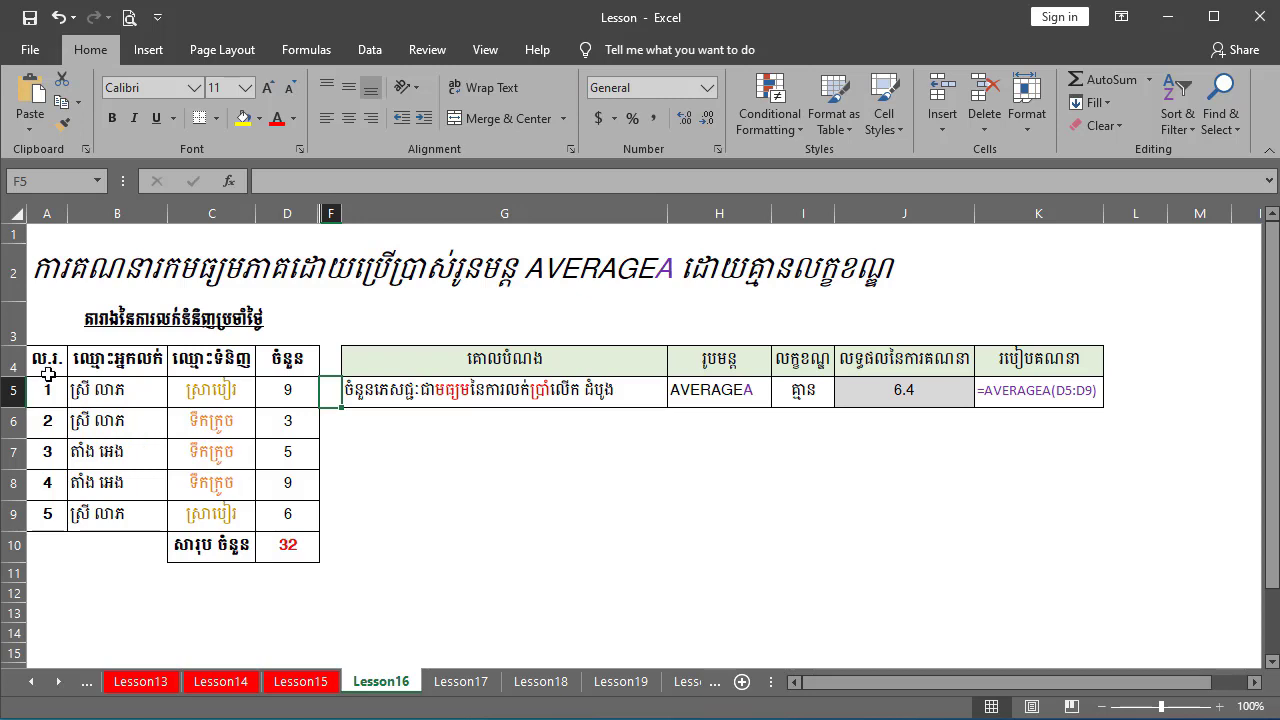
drag(54, 357, 300, 514)
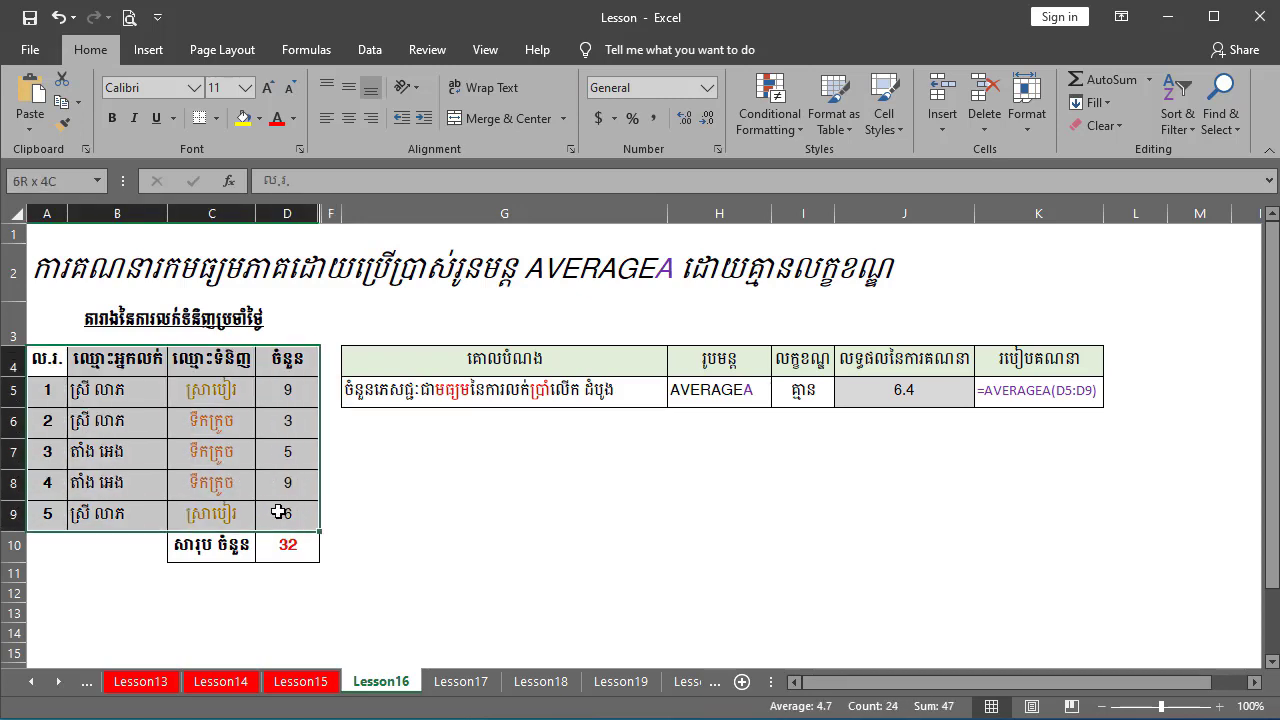
click(136, 425)
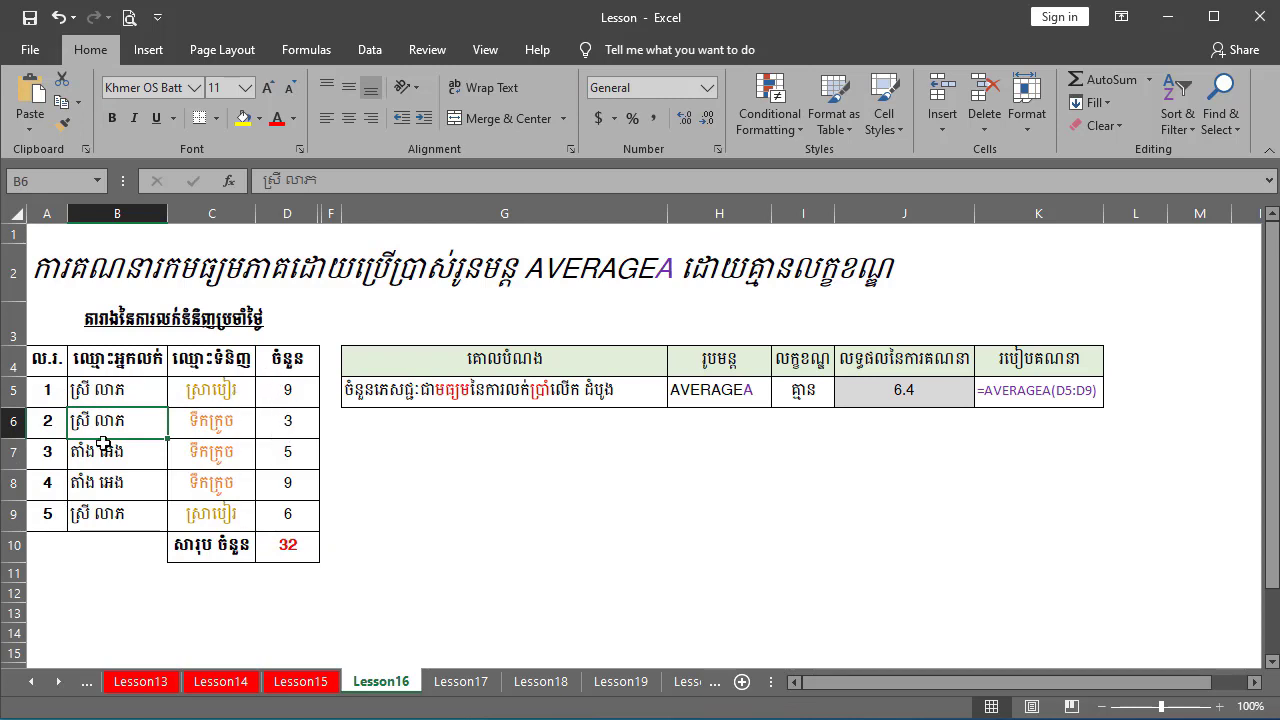
drag(54, 390, 253, 525)
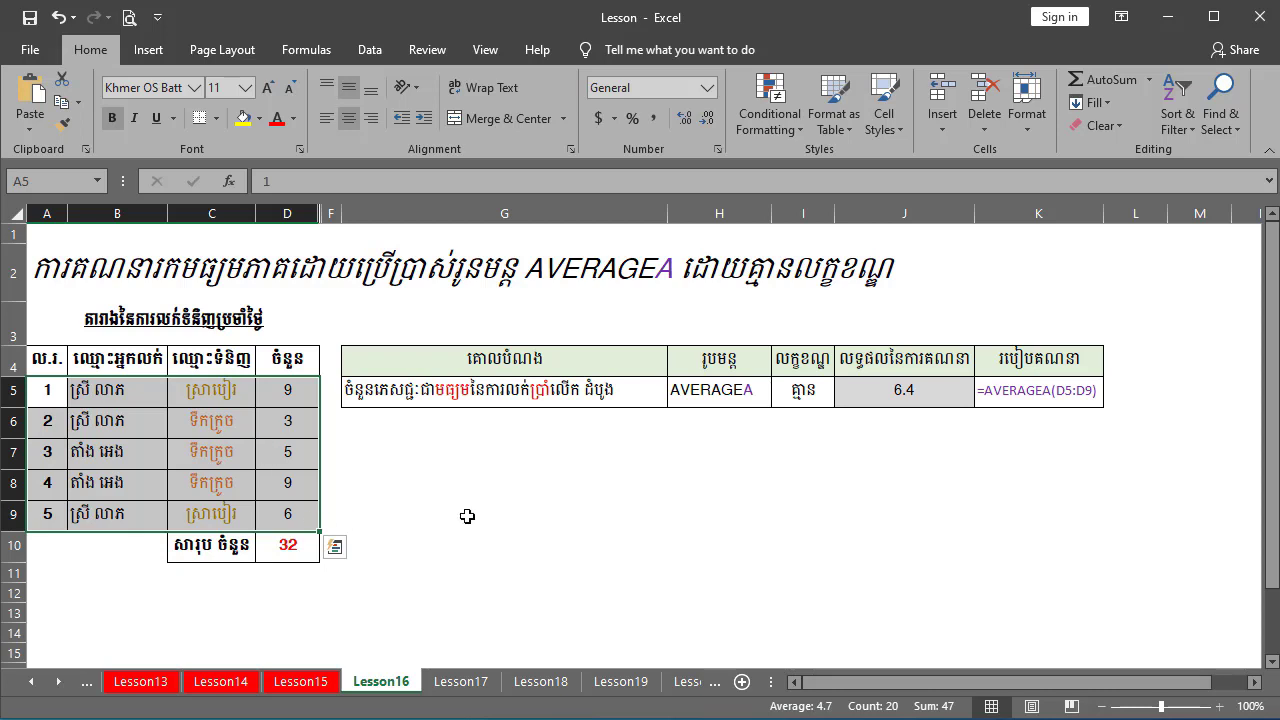
Point out the description header, step through rows 1 to 5, and preview D5:D9's average
click(380, 457)
click(441, 358)
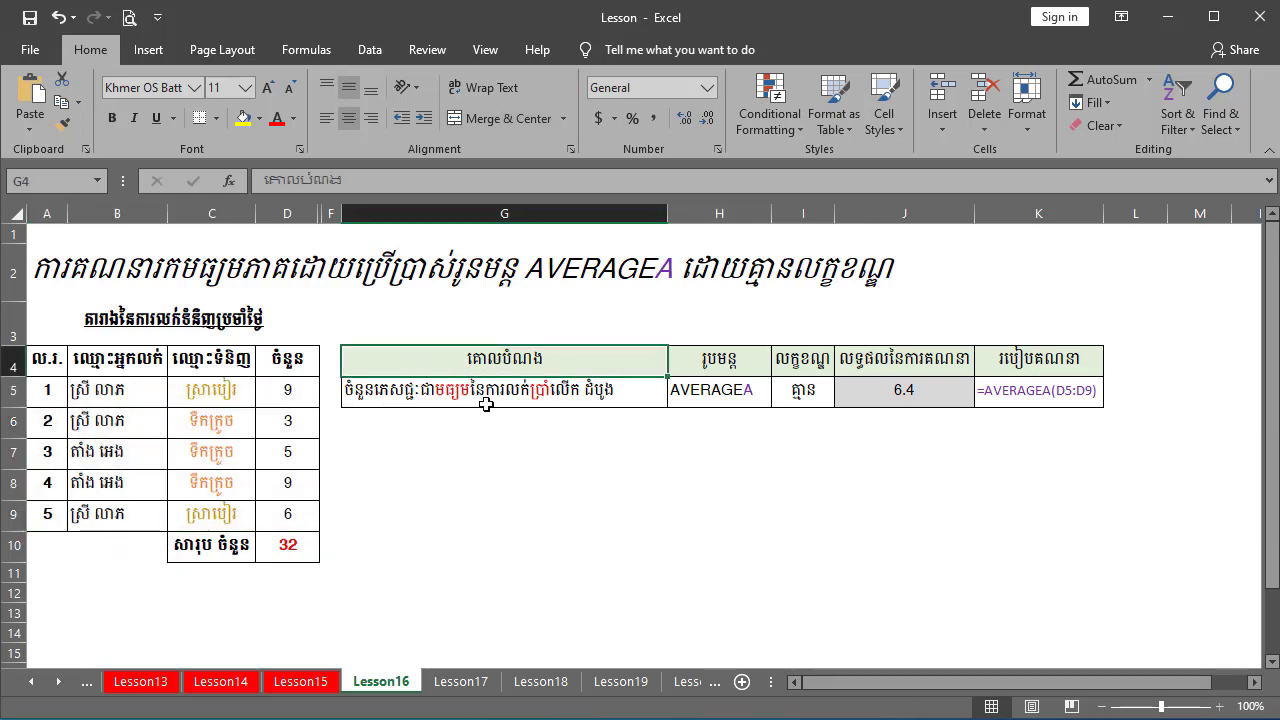
click(147, 414)
drag(46, 389, 44, 529)
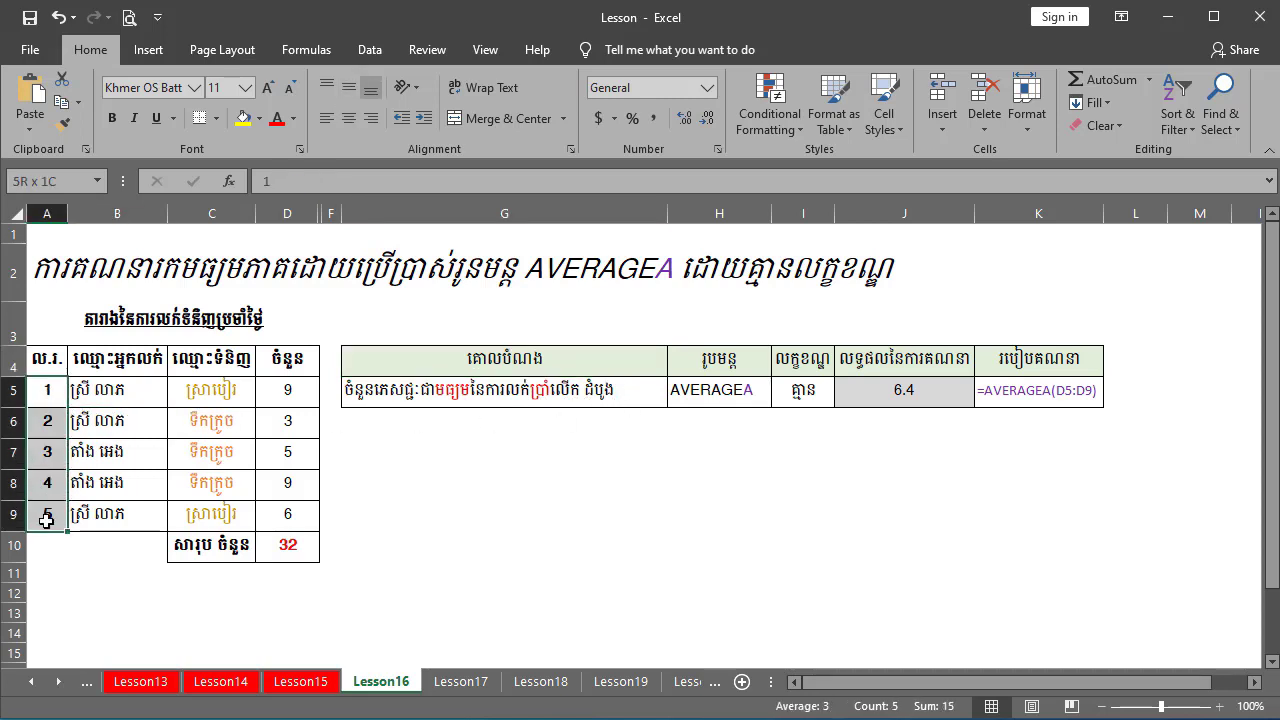
click(46, 390)
click(44, 424)
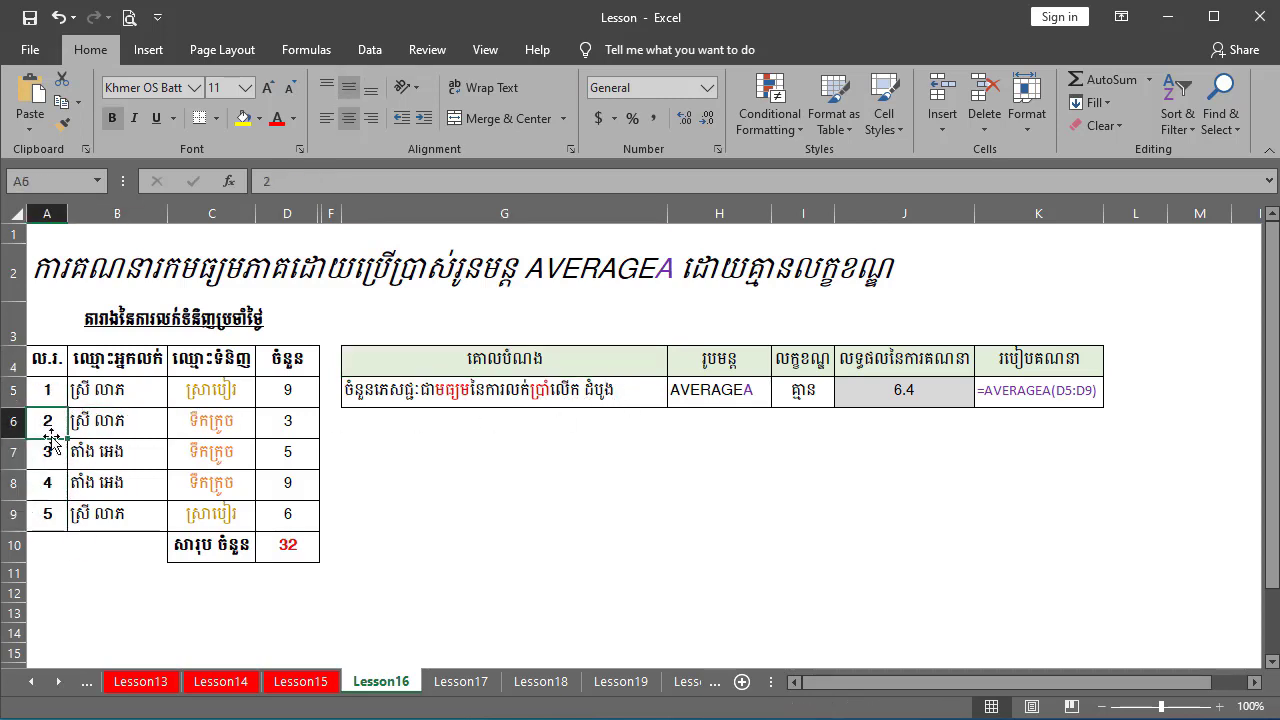
click(50, 452)
click(50, 485)
click(49, 515)
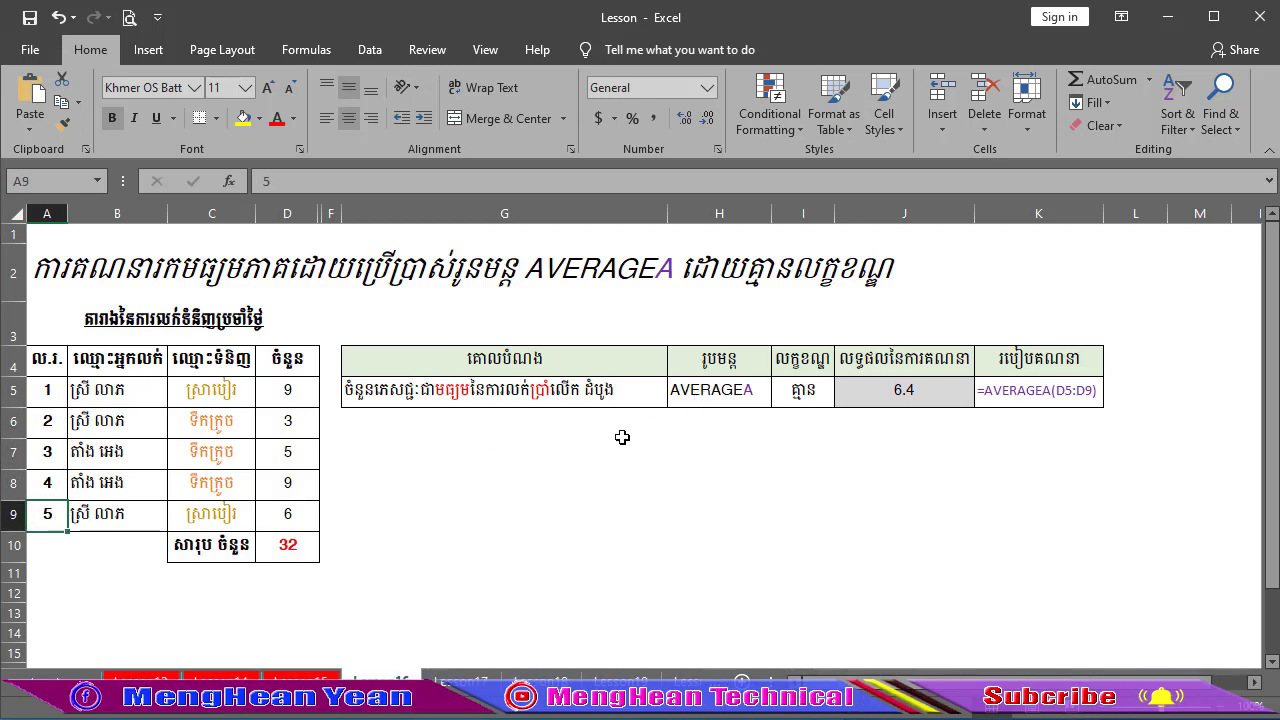
drag(276, 391, 298, 513)
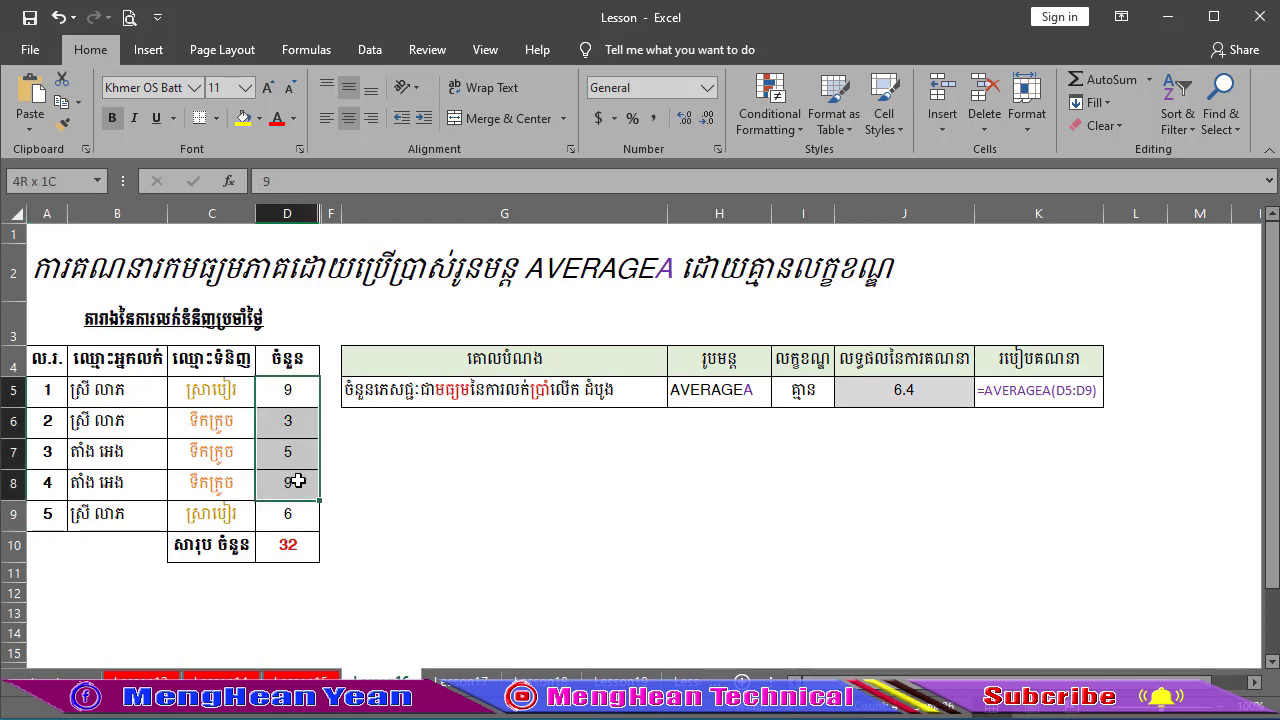
Re-enter =AVERAGEA(D5:D9) in J5 so it returns 6.4
click(912, 395)
key(Delete)
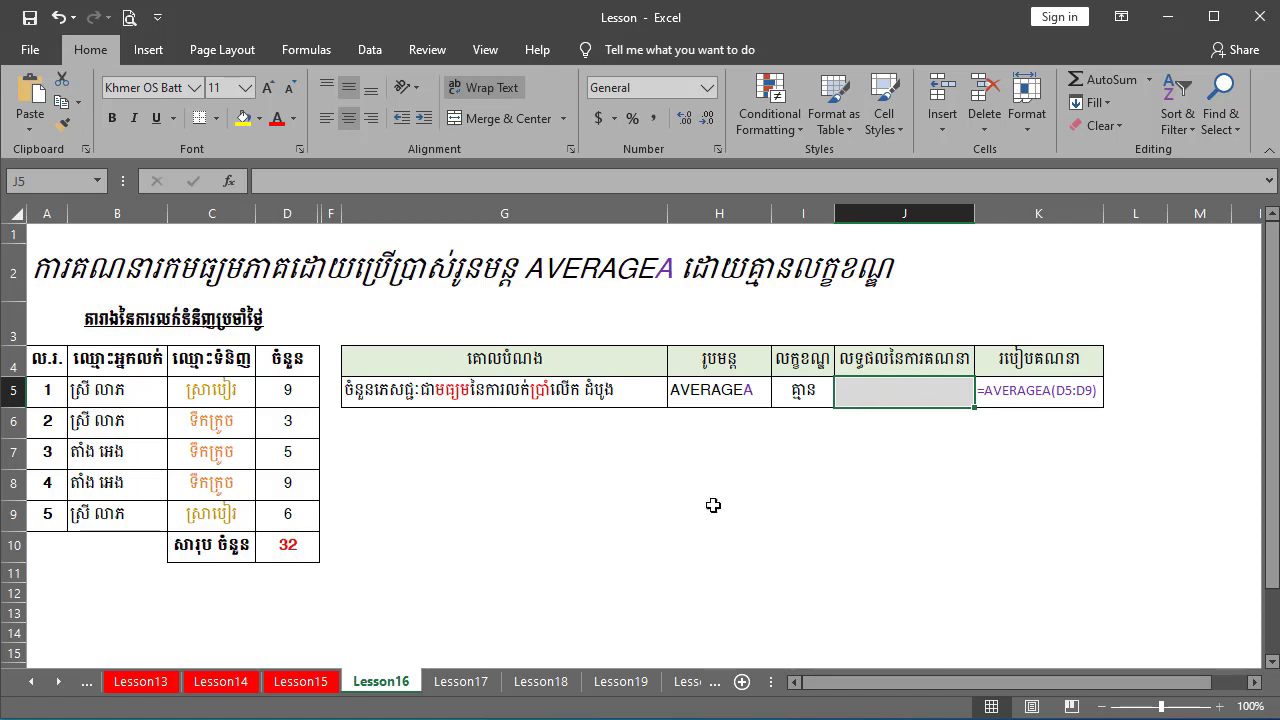
text(=)
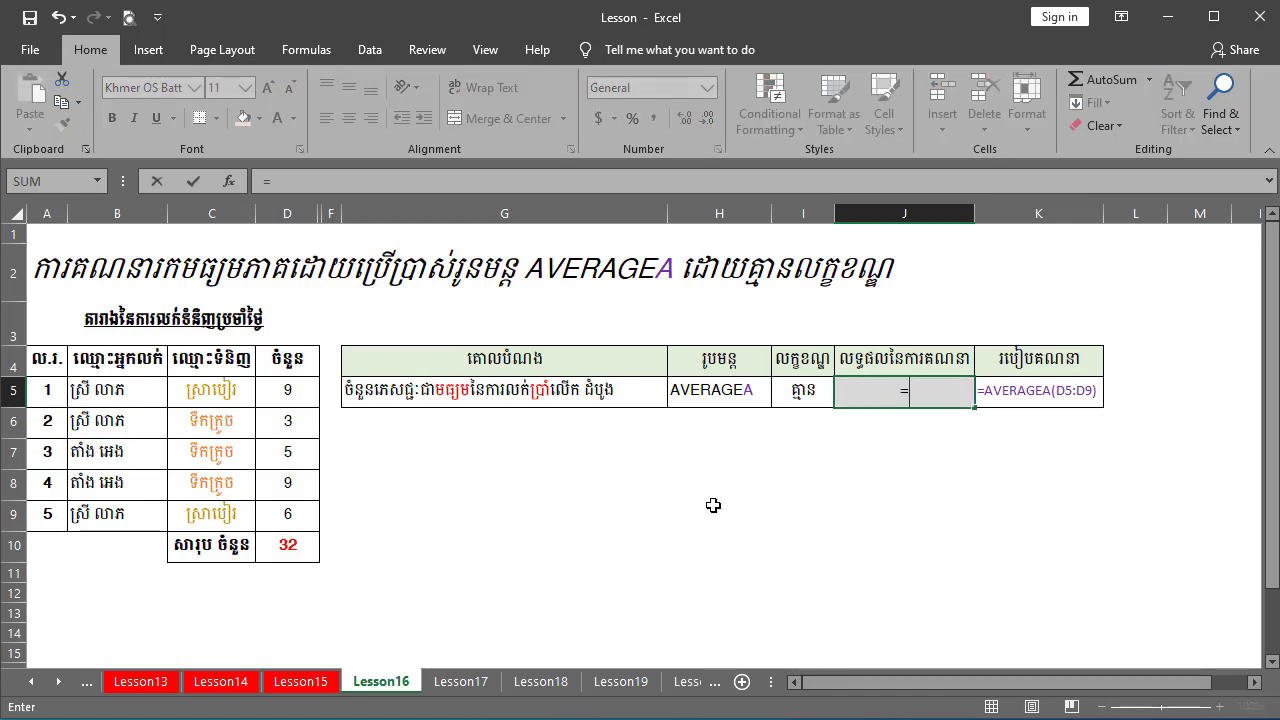
text(aver)
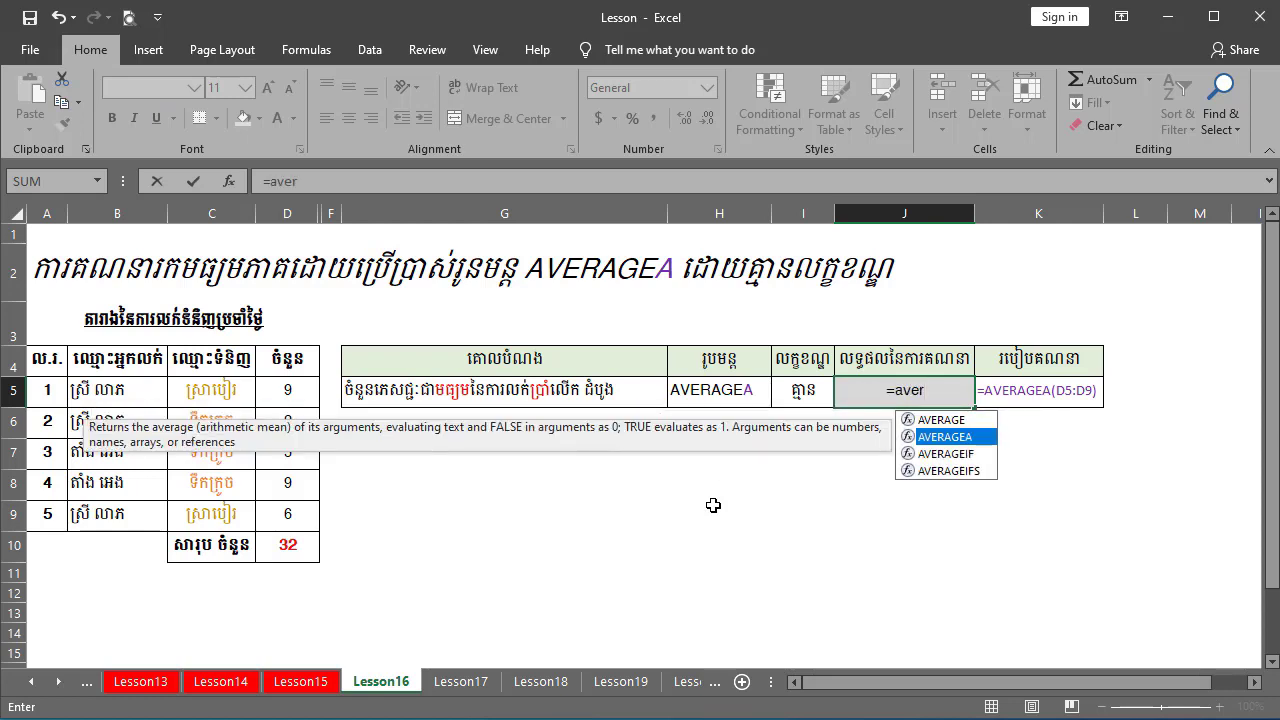
key(Tab)
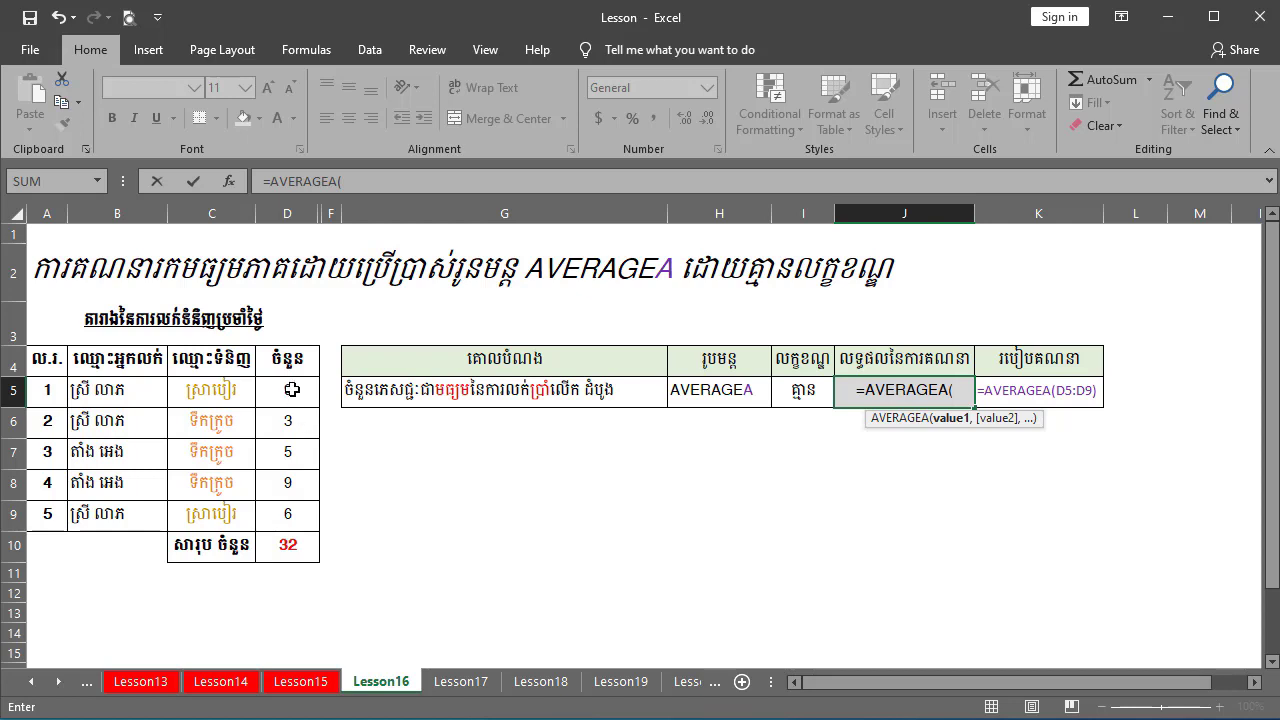
drag(290, 390, 288, 514)
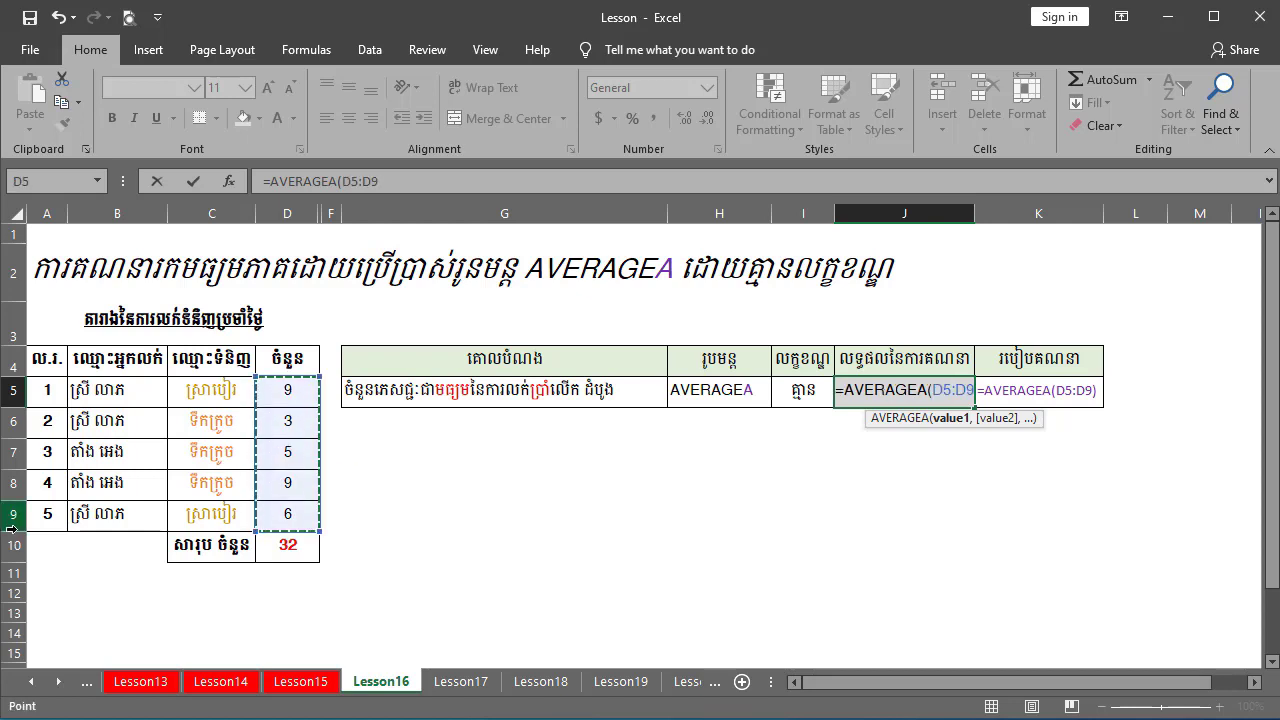
text())
key(ctrl+Return)
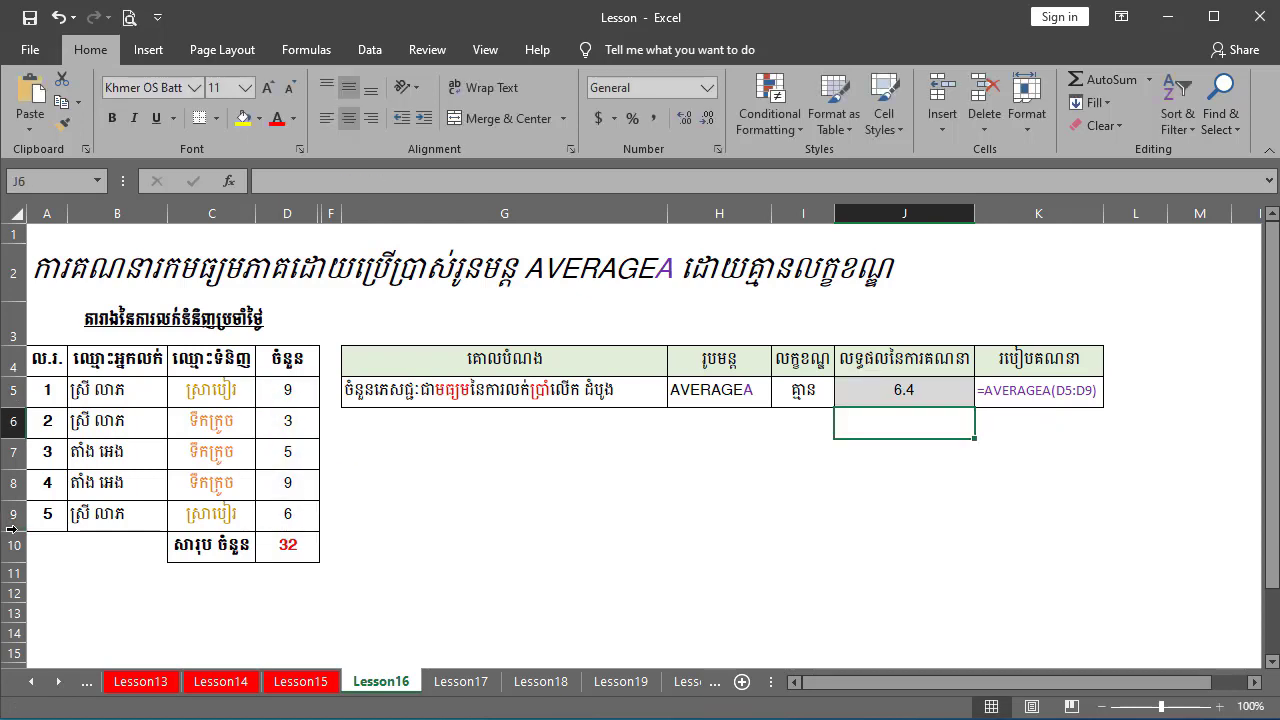
Compare J5's formula with the status-bar average of D5:D9, then select merged G7:J9
click(919, 442)
click(1048, 447)
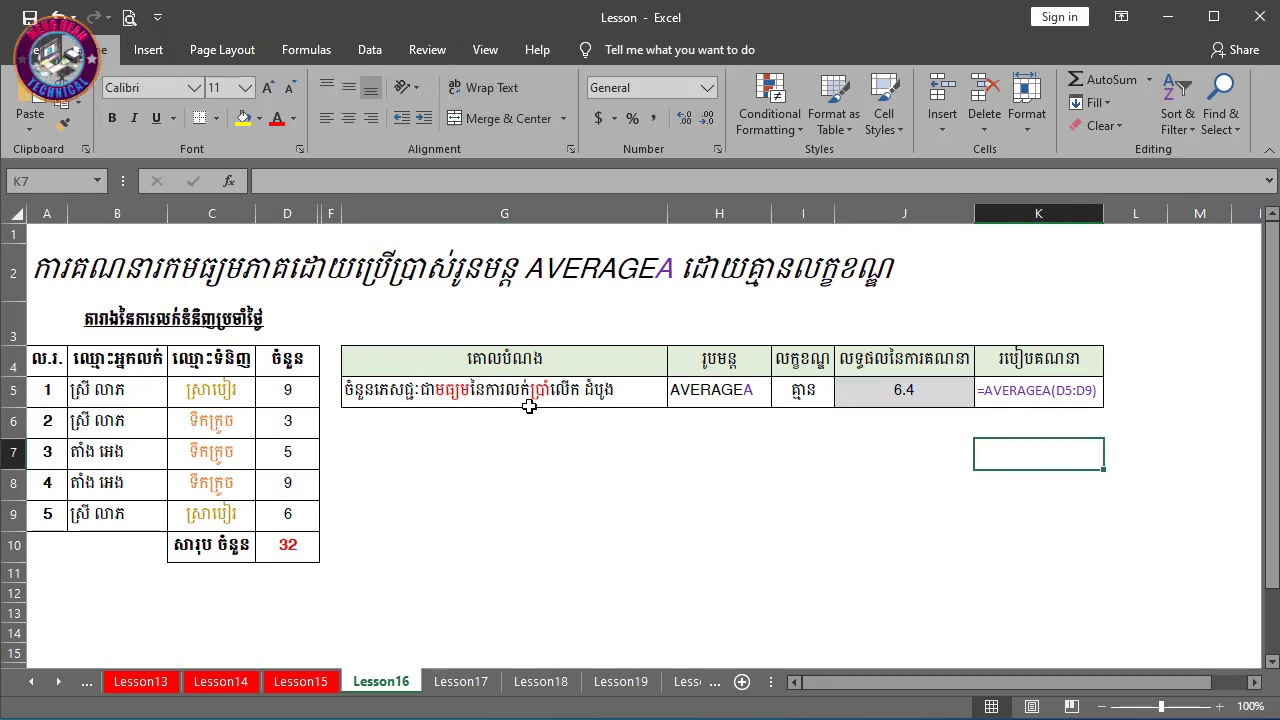
click(895, 390)
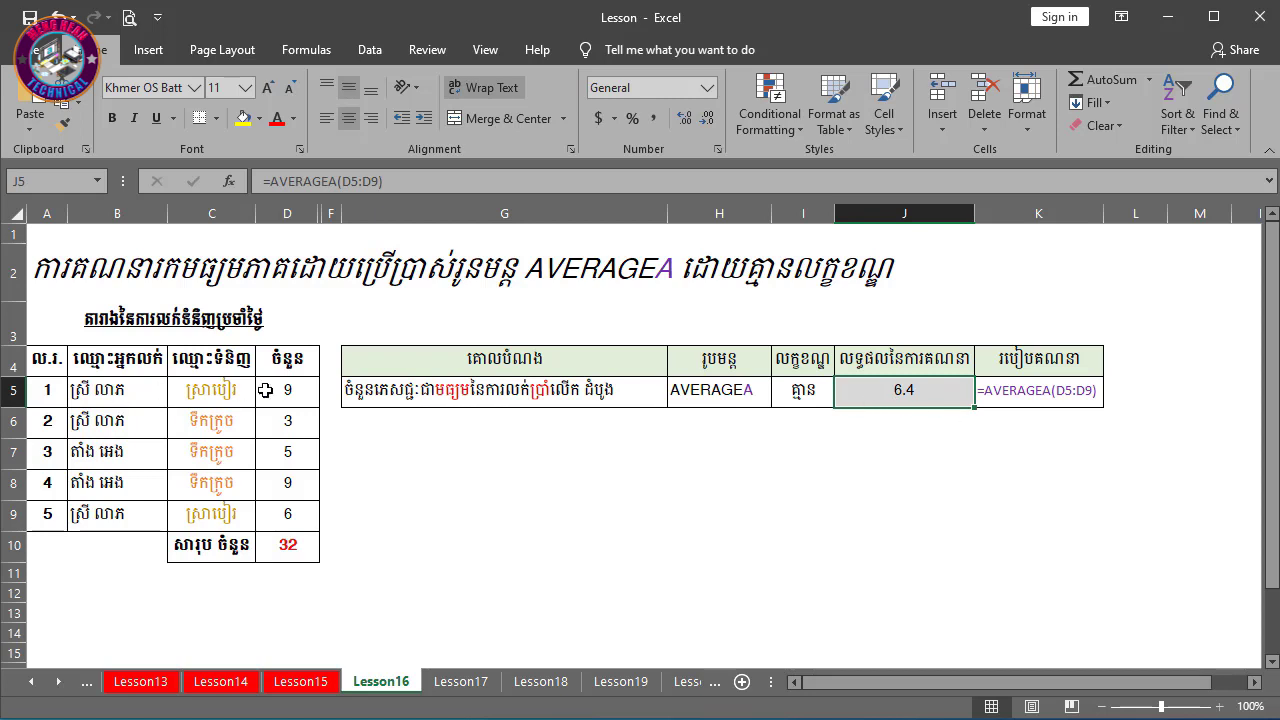
drag(275, 389, 290, 512)
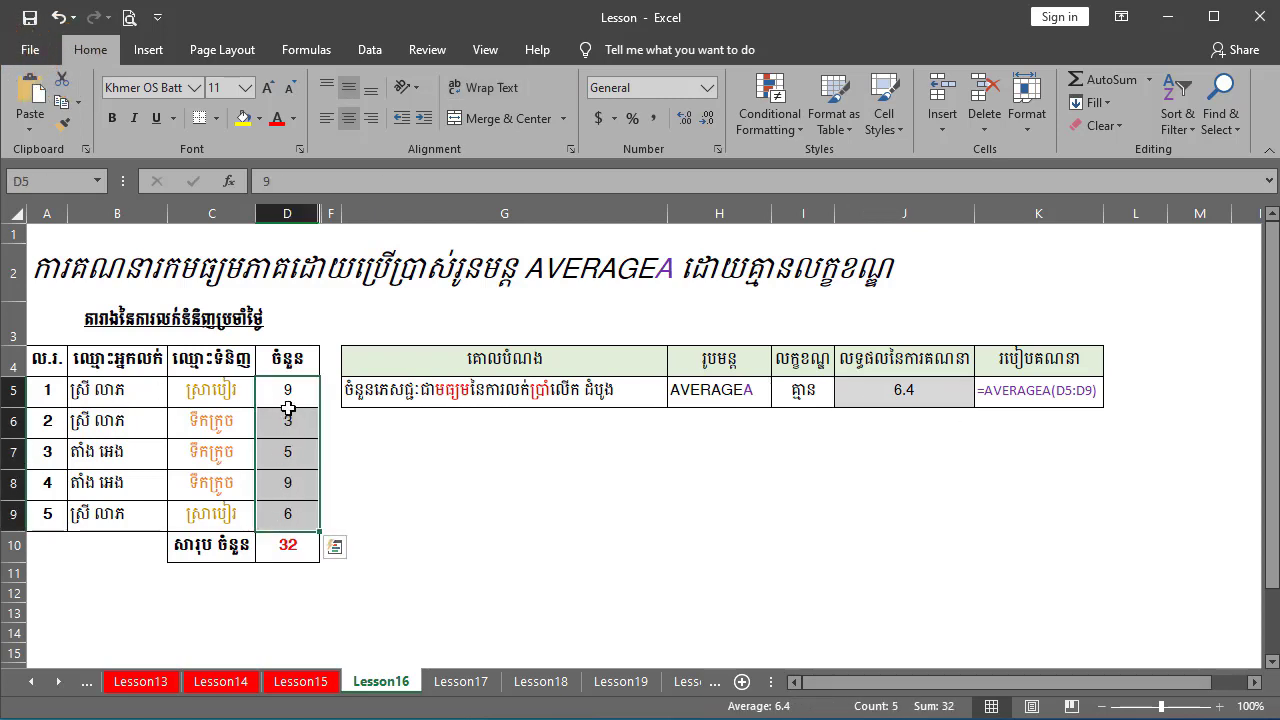
click(609, 492)
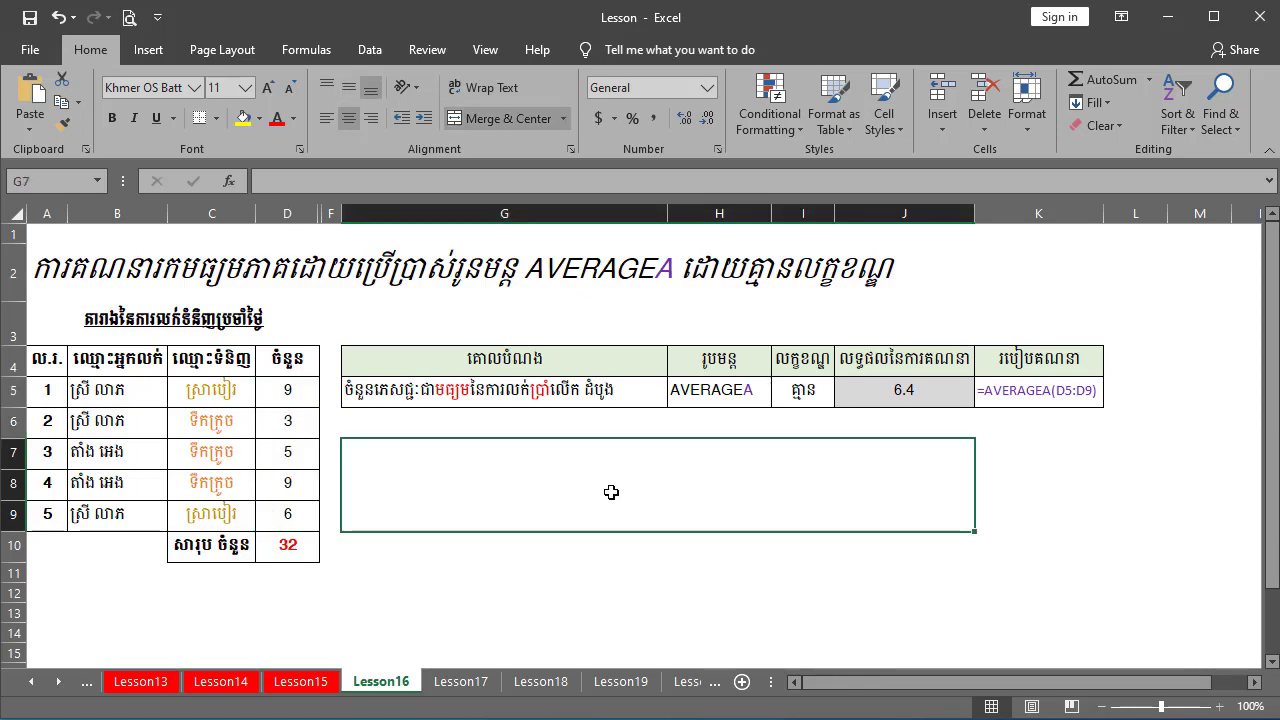
Paste the mean-calculation equation picture into G7:J9 and deselect it
key(ctrl+v)
key(Return)
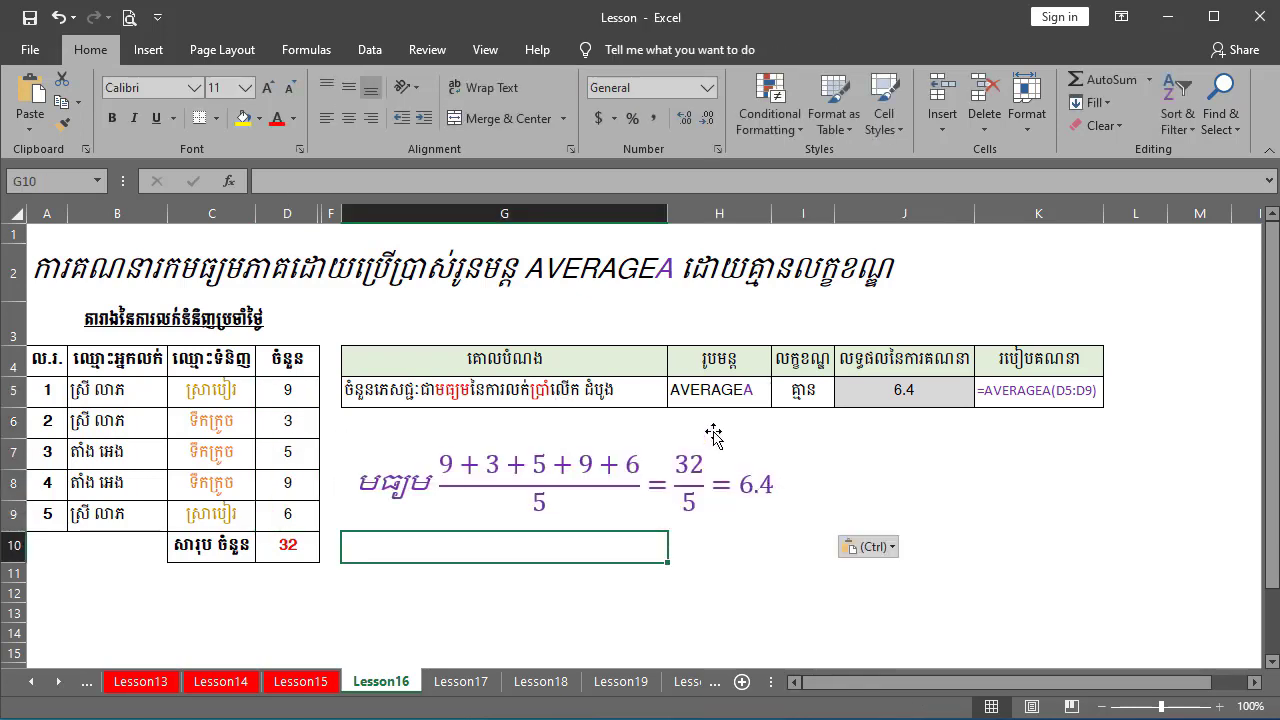
click(933, 510)
click(560, 572)
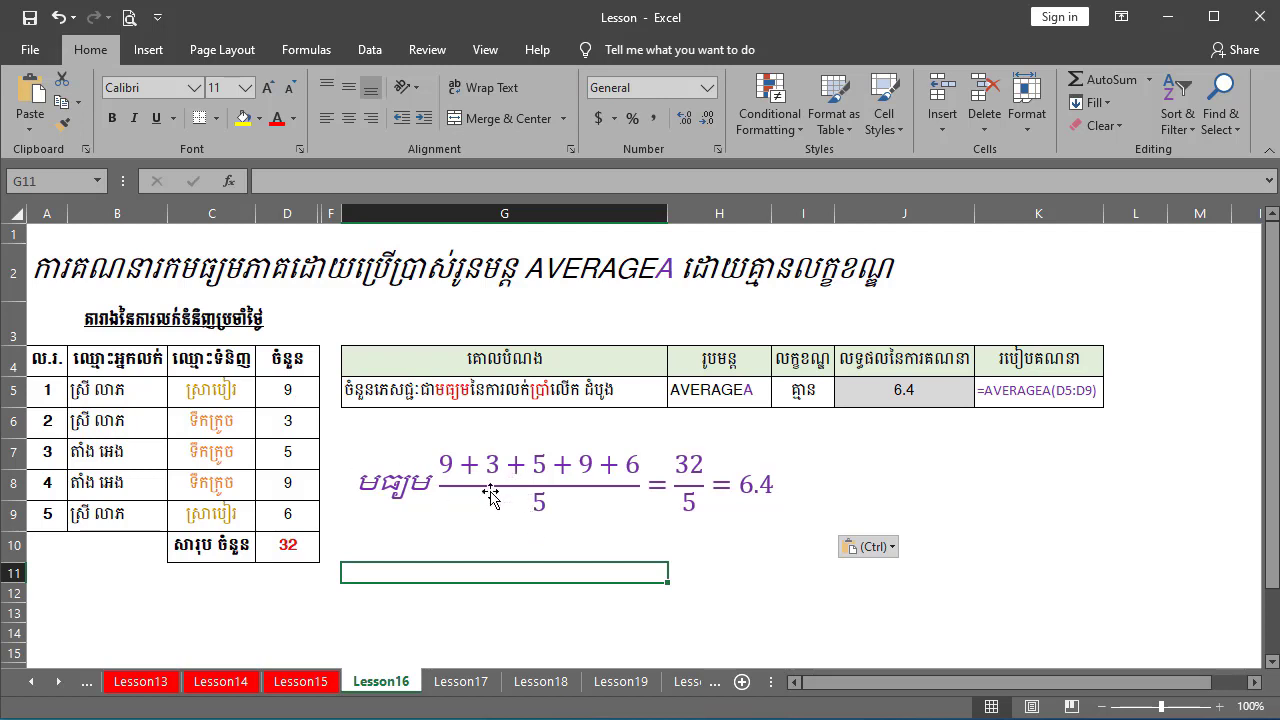
Select D5:D9 and A5:A9 to show the sum 32, five values, and average 6.4
click(291, 396)
drag(295, 390, 304, 515)
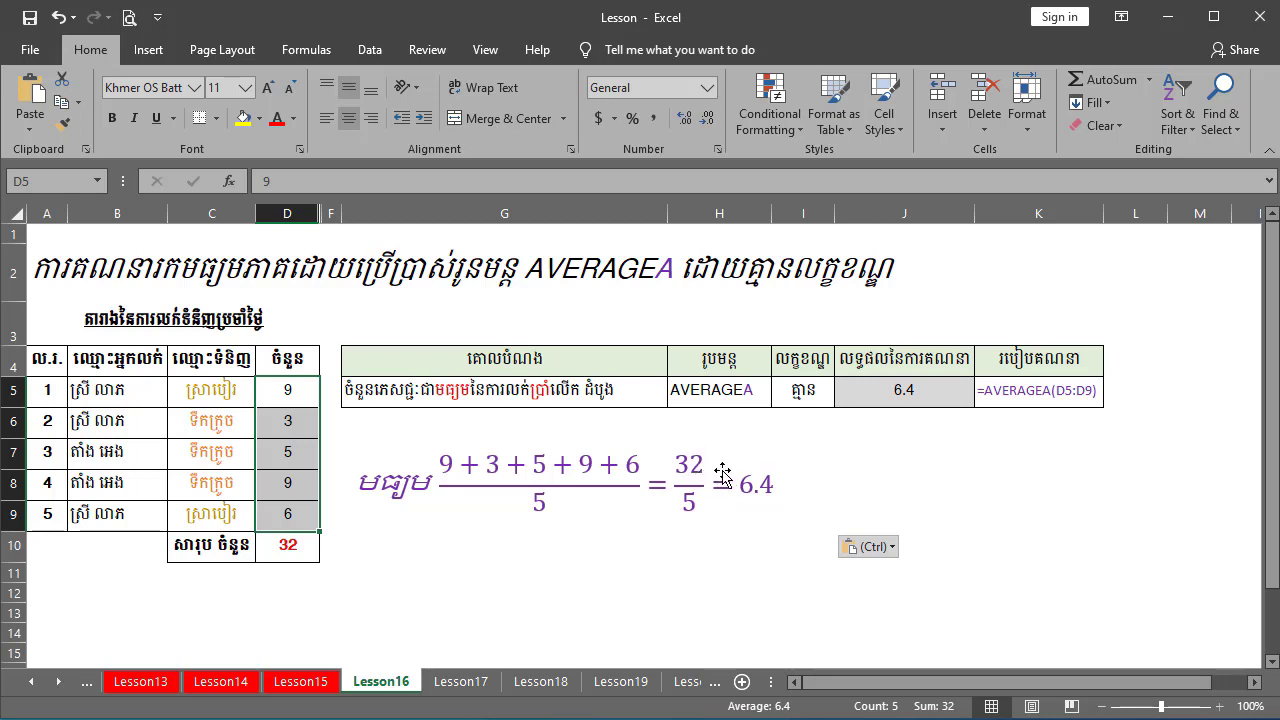
drag(50, 387, 48, 510)
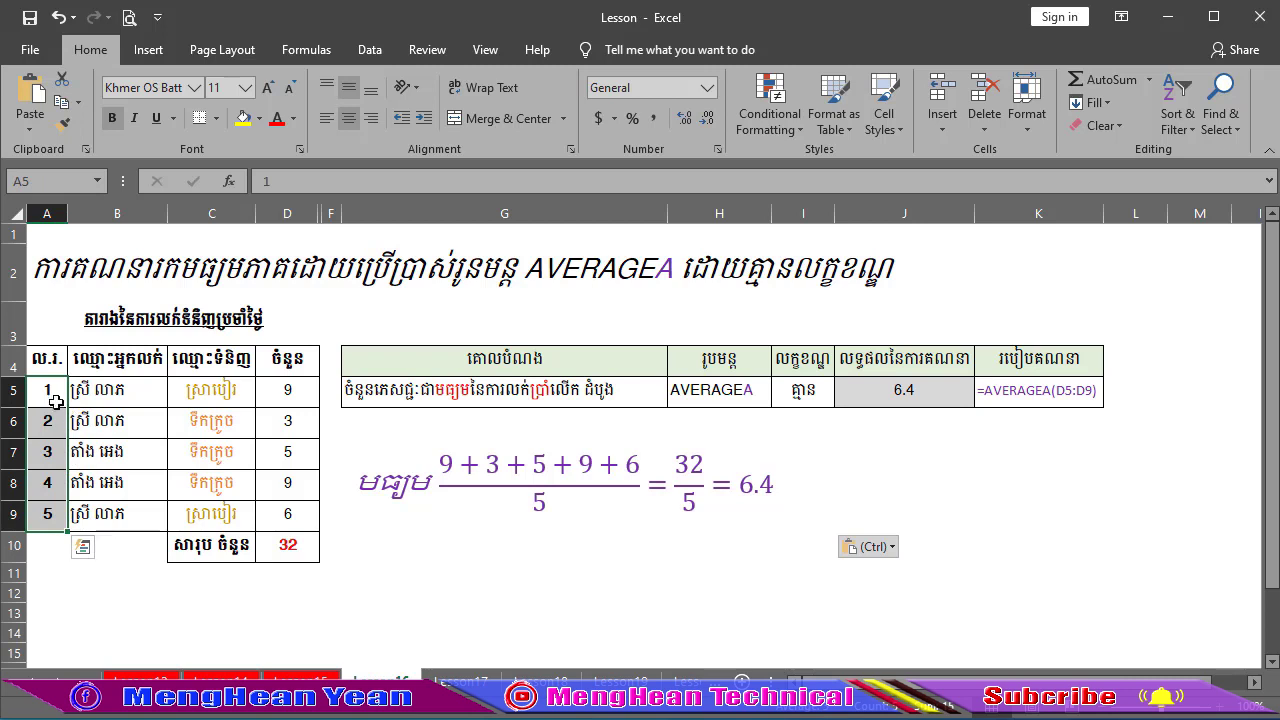
click(292, 393)
drag(292, 393, 298, 514)
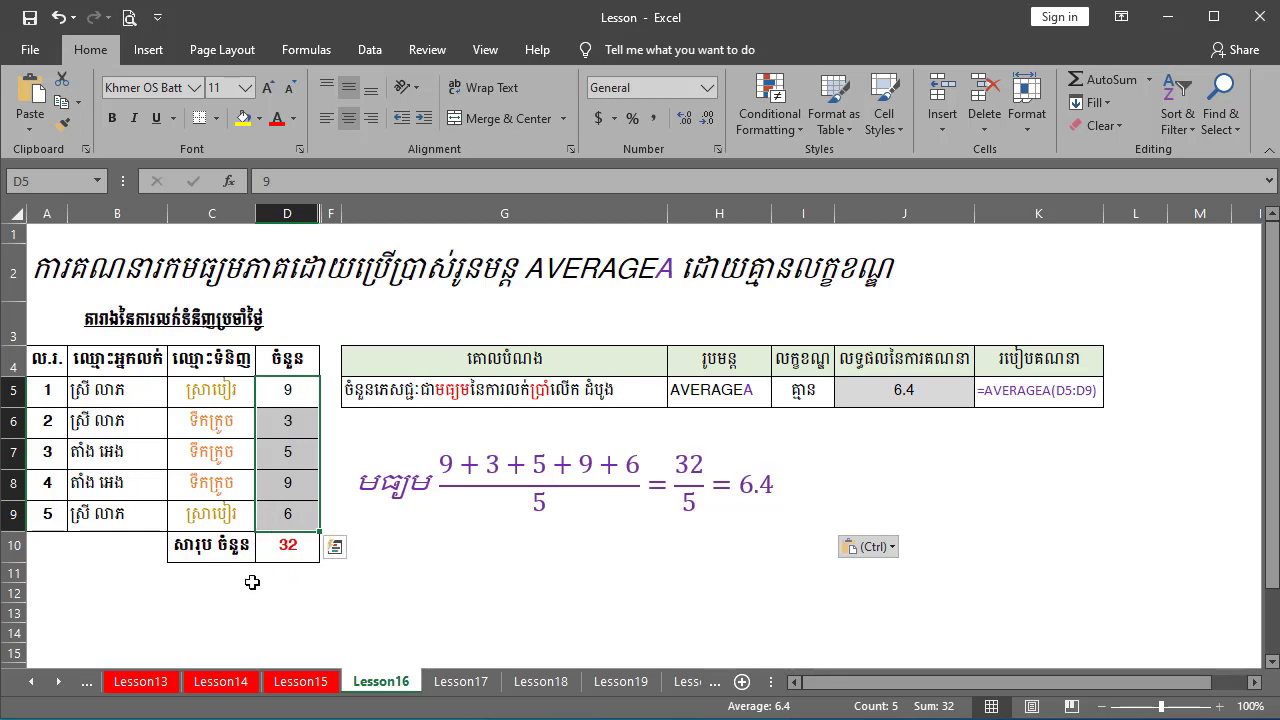
click(755, 416)
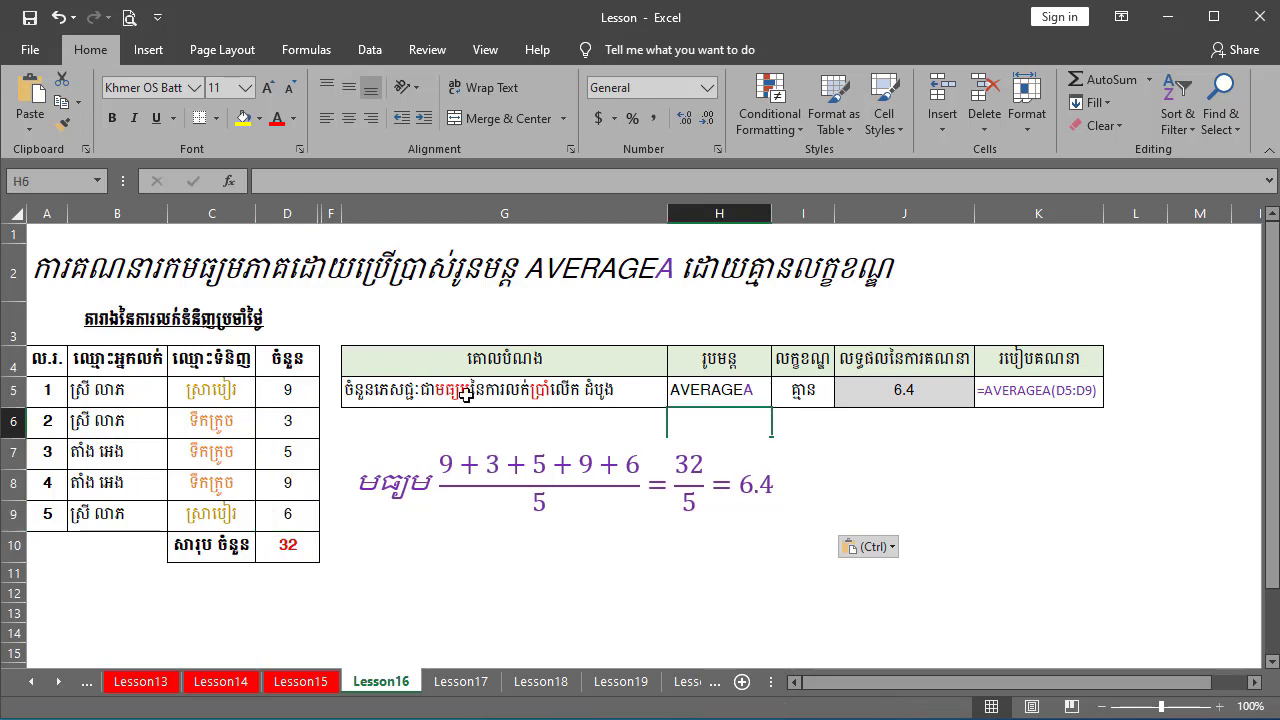
click(726, 390)
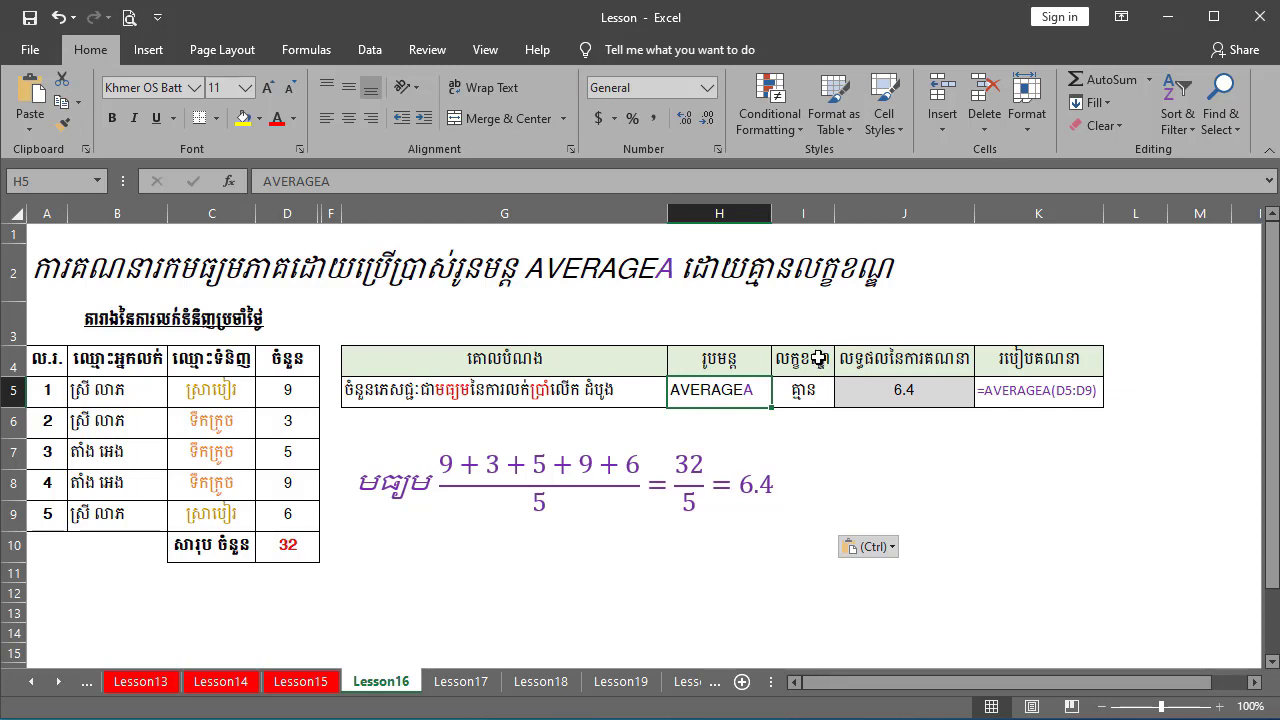
click(818, 358)
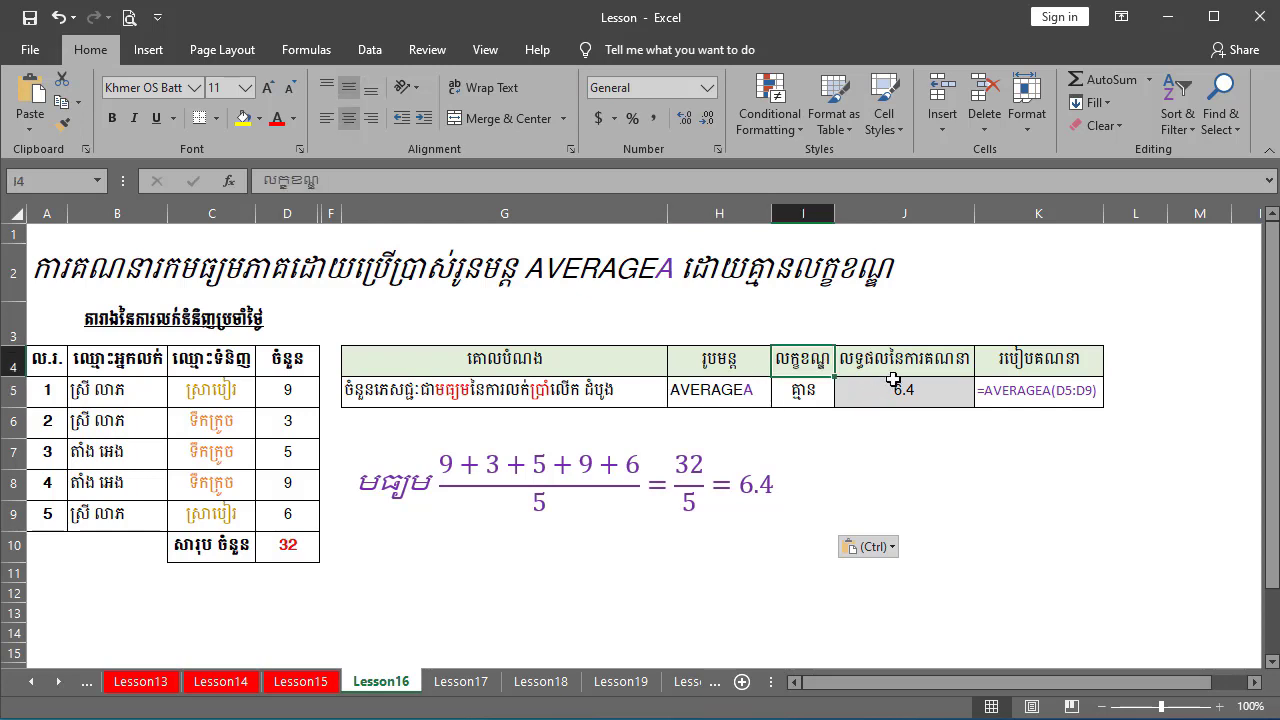
click(889, 362)
click(891, 391)
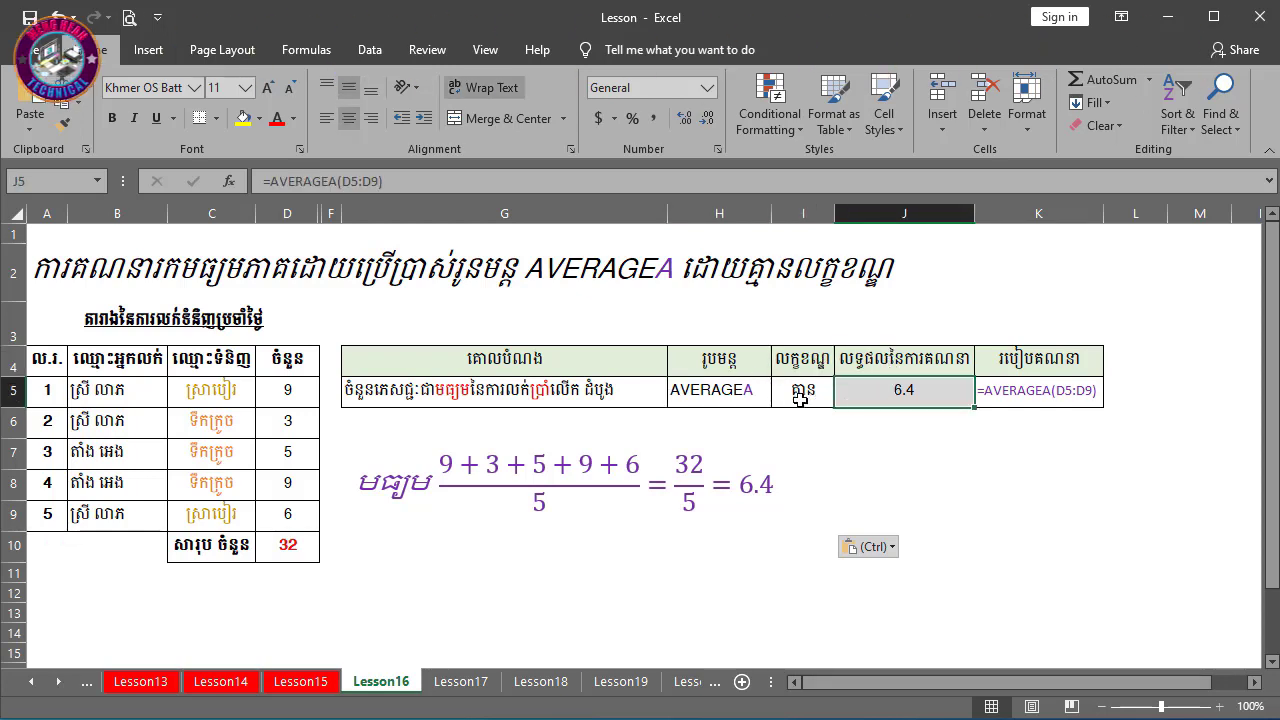
click(800, 390)
click(736, 392)
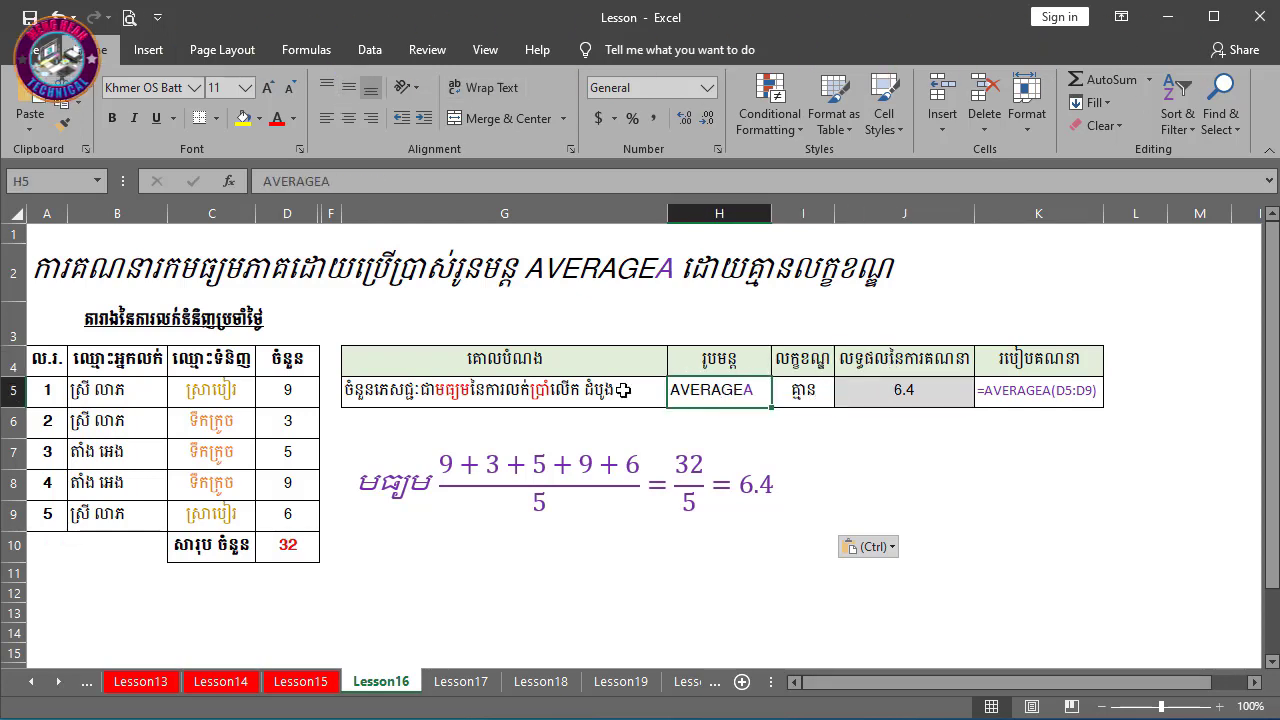
click(594, 390)
click(624, 370)
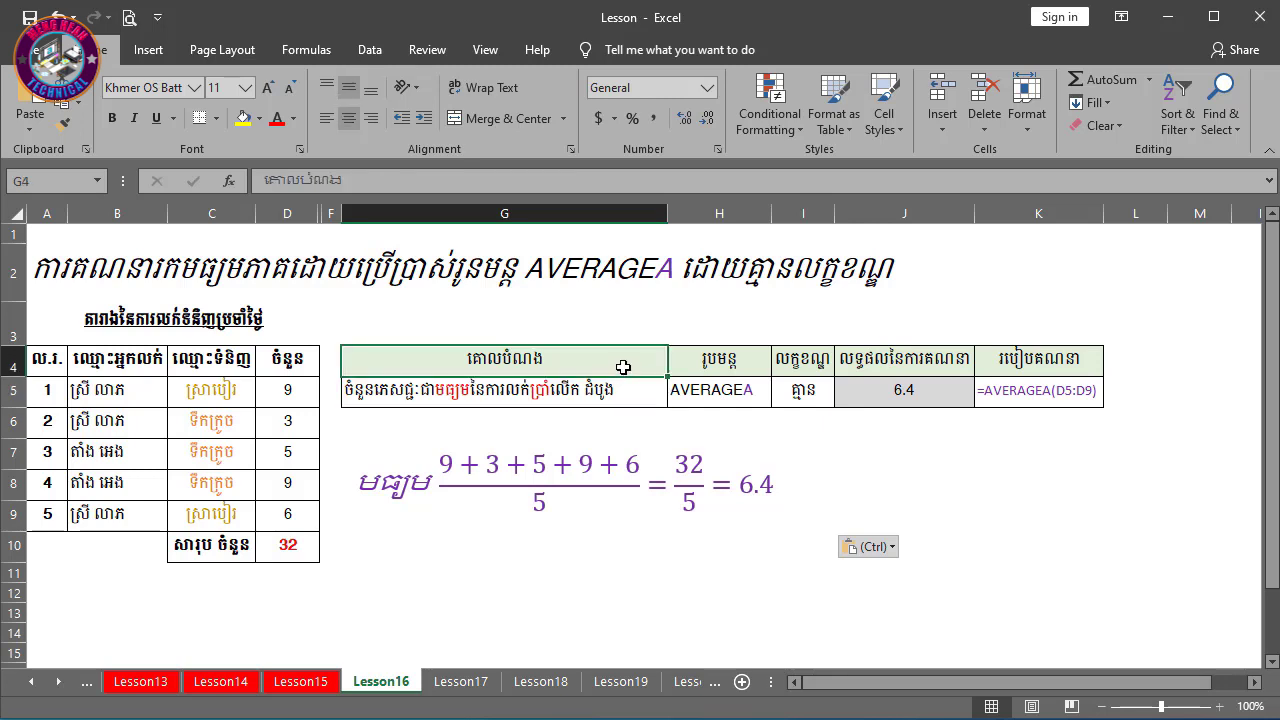
click(707, 358)
click(736, 394)
click(801, 392)
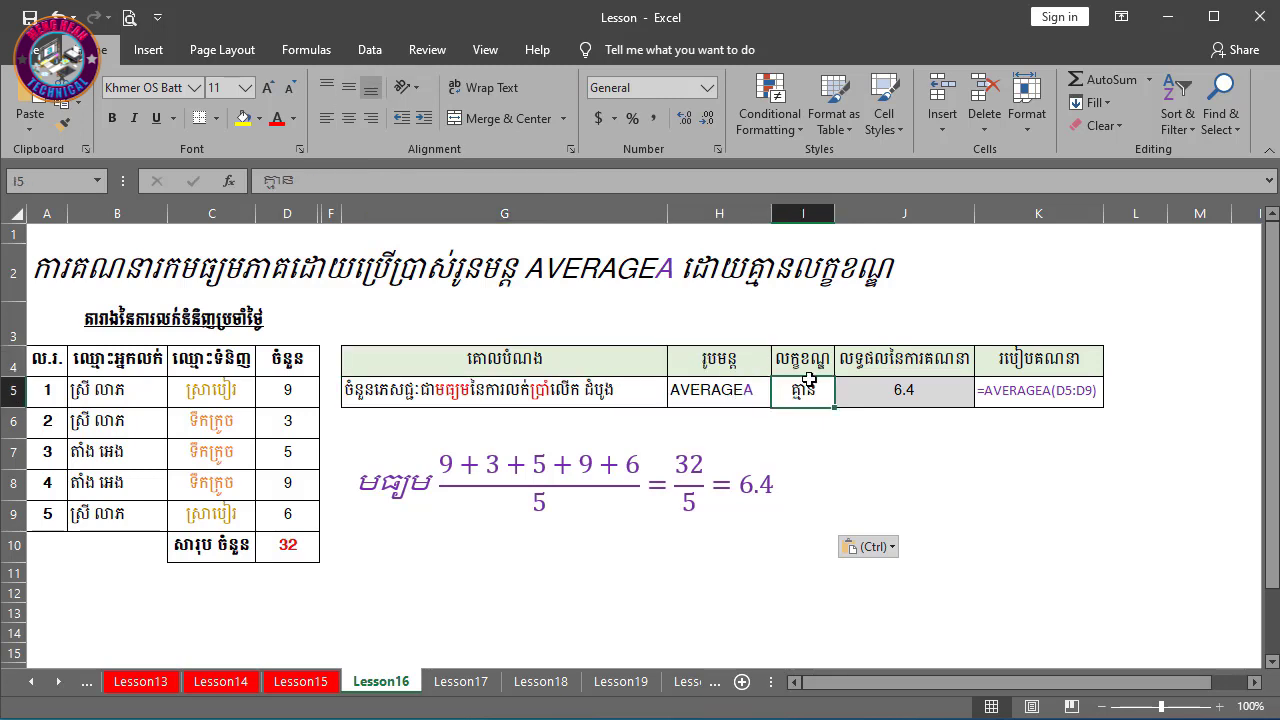
click(906, 390)
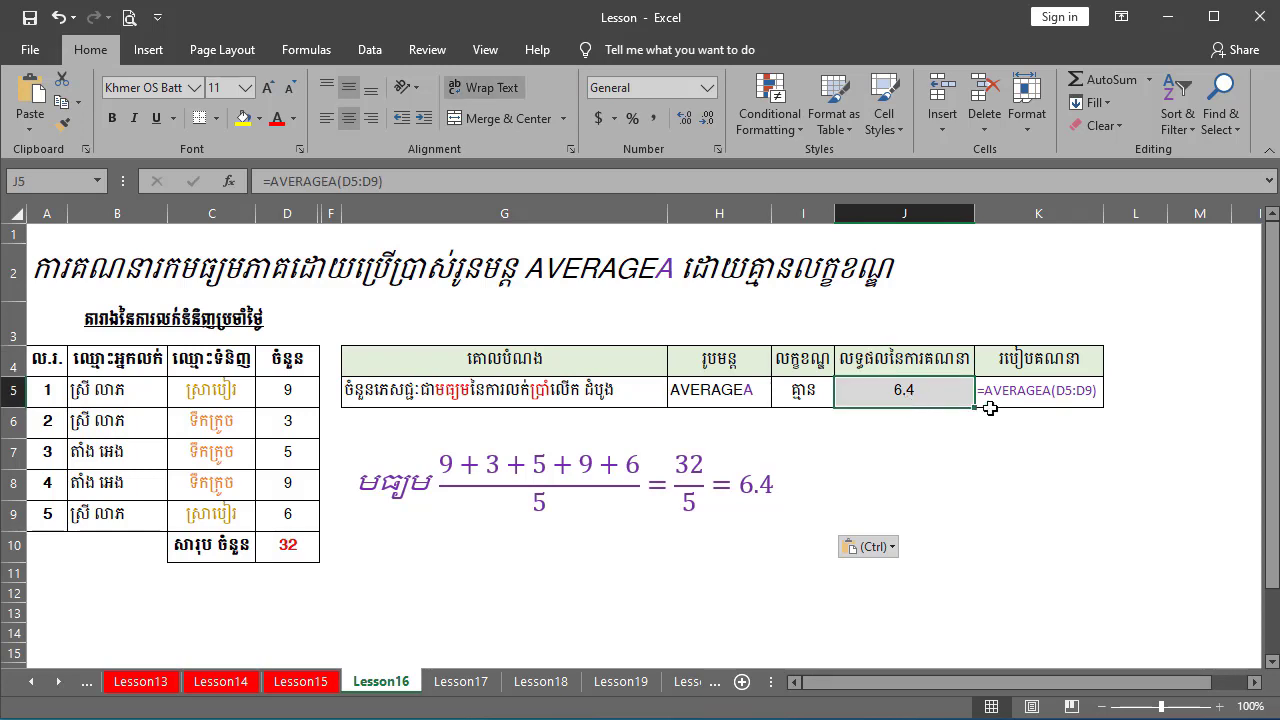